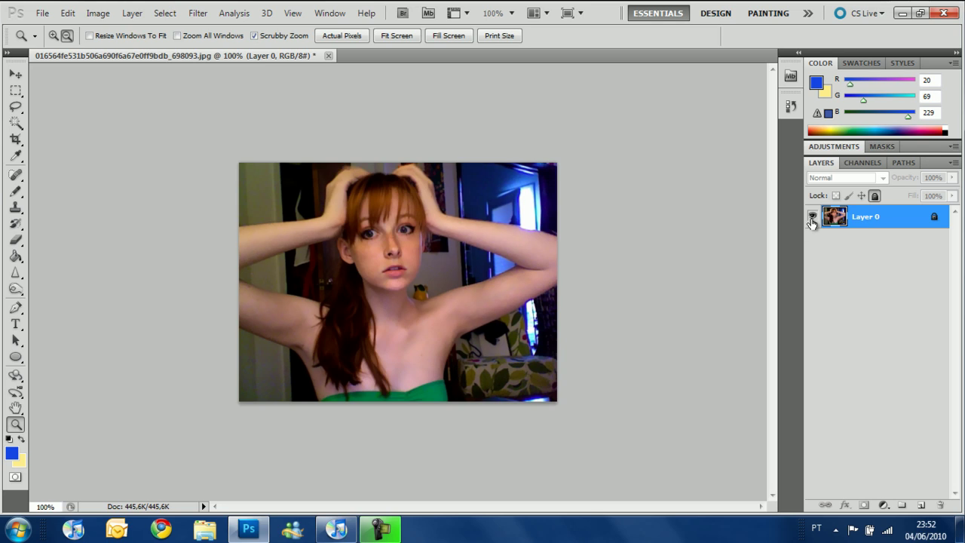
- Duplicate Layer 0 above the locked original, toggling layer visibility to compare the two
left_click(812, 216)
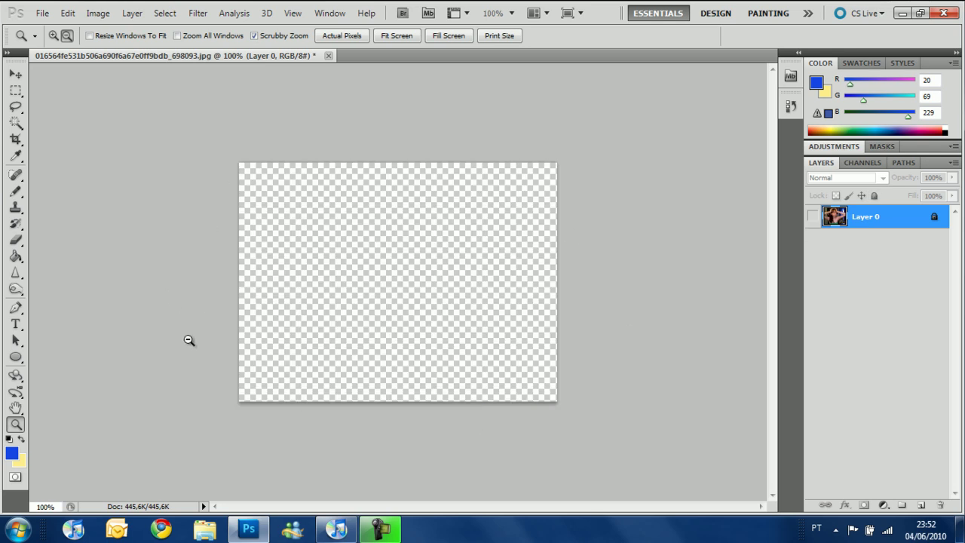
left_click(812, 216)
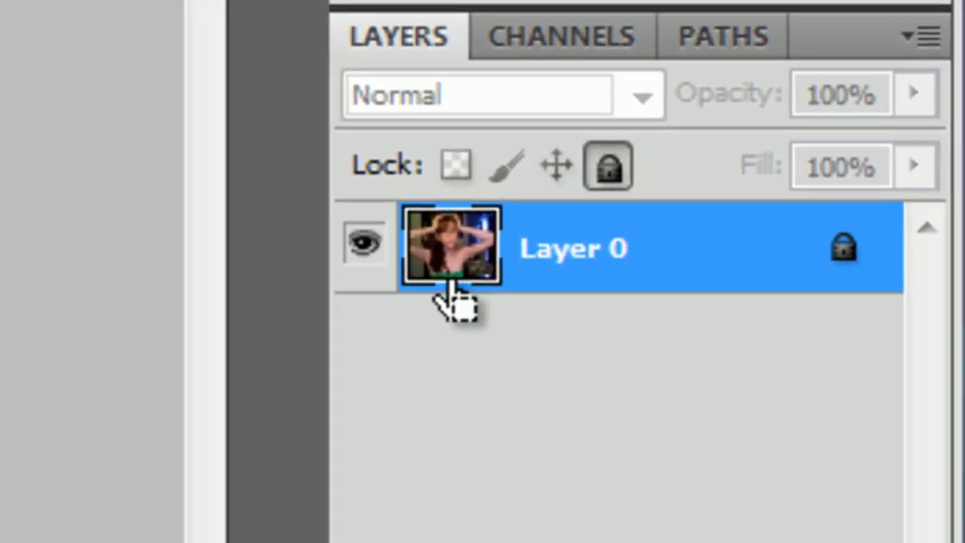
key("ctrl+j")
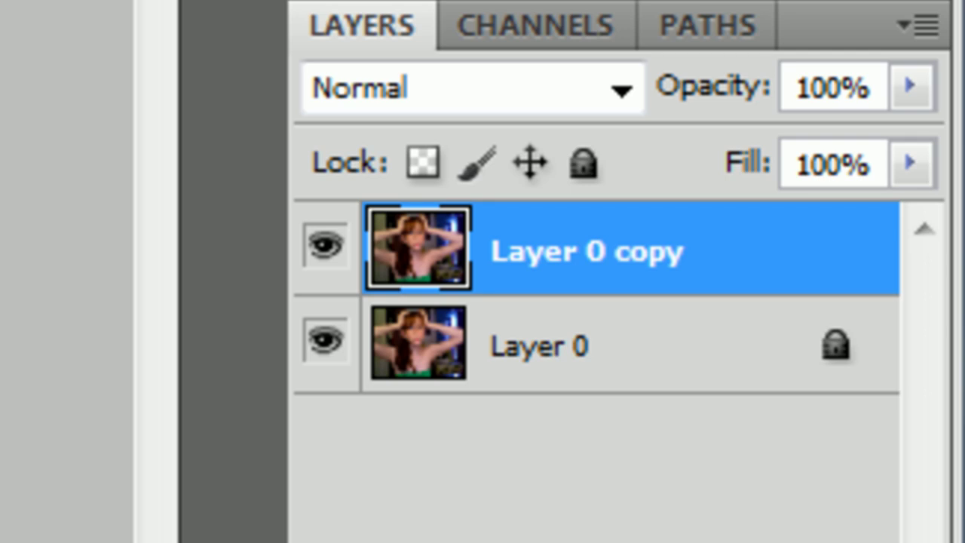
left_click(327, 247)
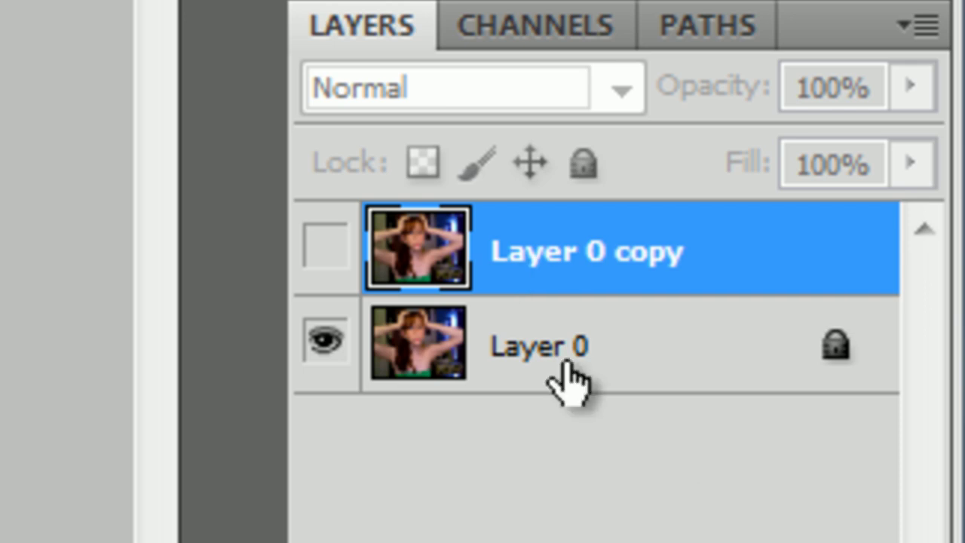
left_click(320, 247)
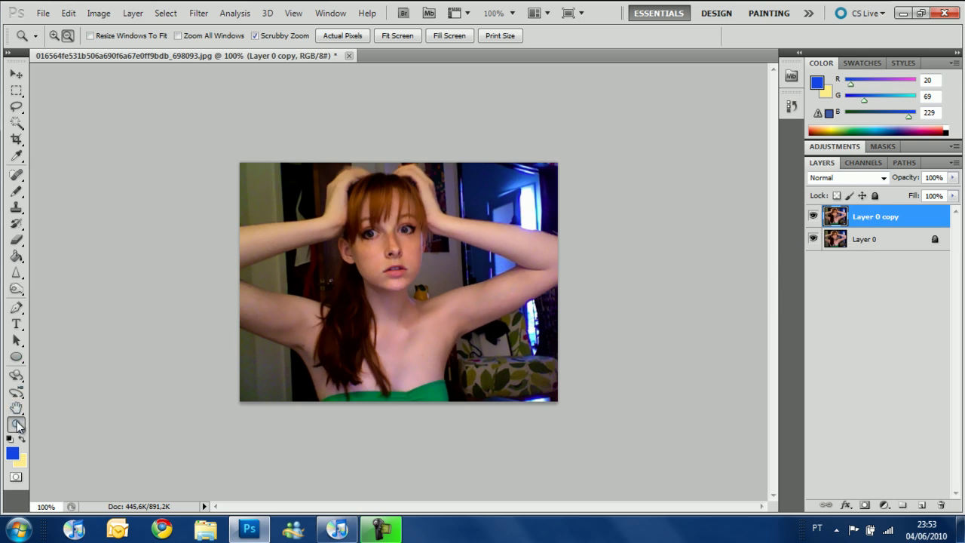
- Select both irises together with freehand Lasso outlines on the duplicated layer
left_click(55, 35)
left_click_drag(400, 261, 379, 193)
left_click(372, 308)
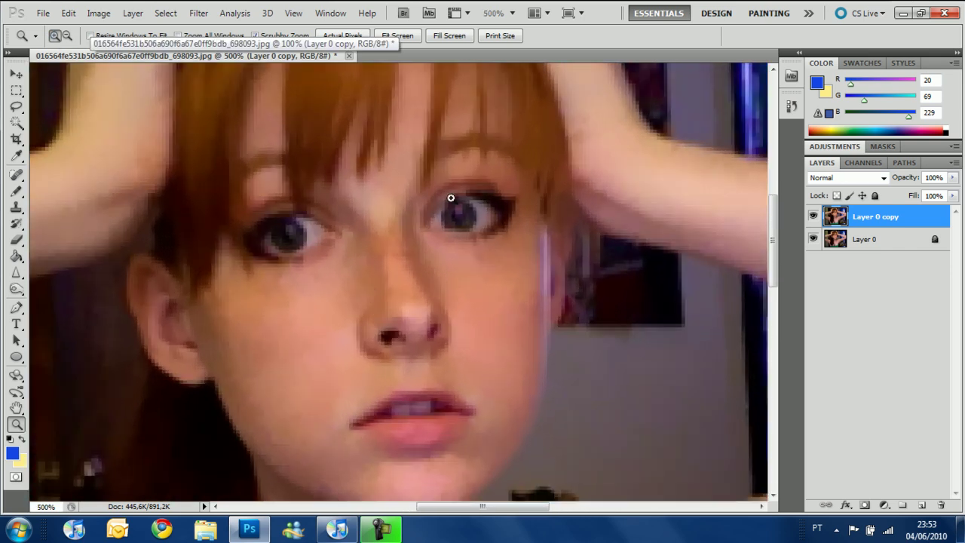
left_click(16, 106)
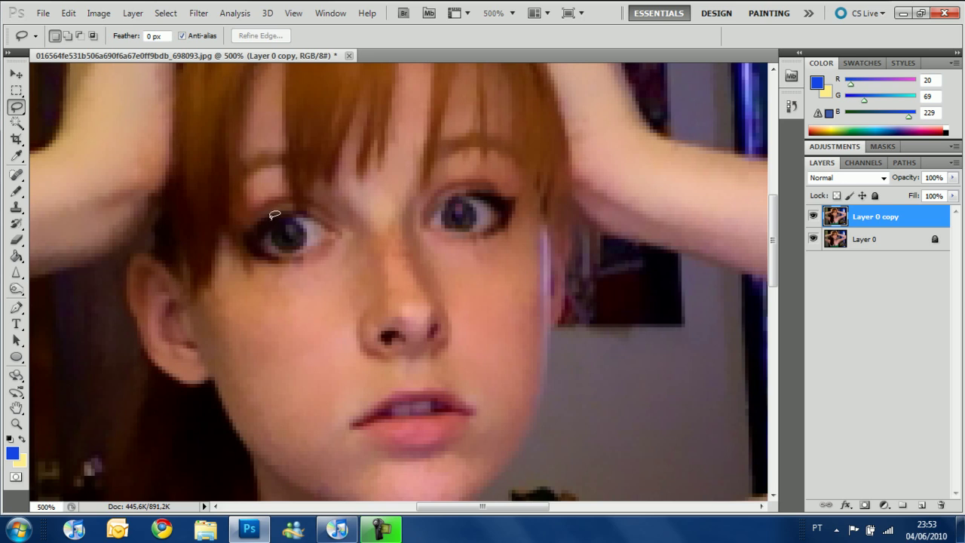
mouse_move(269, 226)
left_mouse_down()
mouse_move(277, 252)
mouse_move(301, 261)
left_mouse_up()
mouse_move(306, 216)
left_mouse_down()
mouse_move(282, 205)
mouse_move(270, 220)
left_mouse_up()
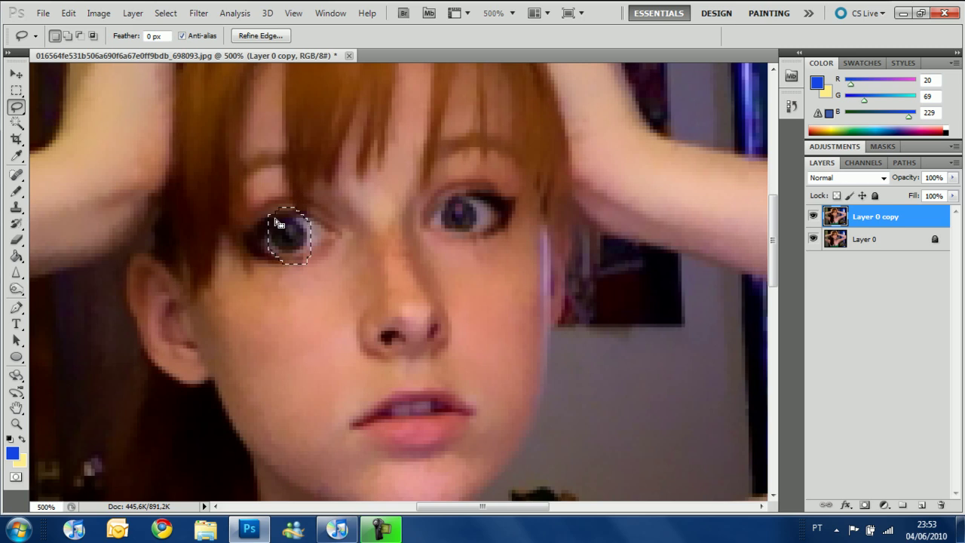
key("shift")
mouse_move(449, 190)
left_mouse_down()
mouse_move(443, 226)
mouse_move(491, 254)
mouse_move(495, 198)
mouse_move(470, 188)
left_mouse_up()
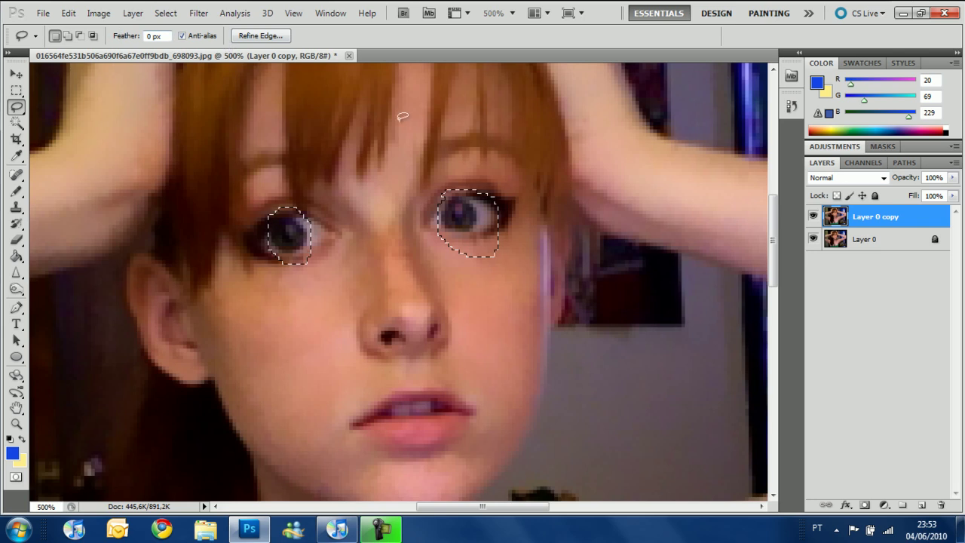
- Recolour the selected eyes with a Hue/Saturation adjustment at Hue -136, and deselect them
left_click(108, 15)
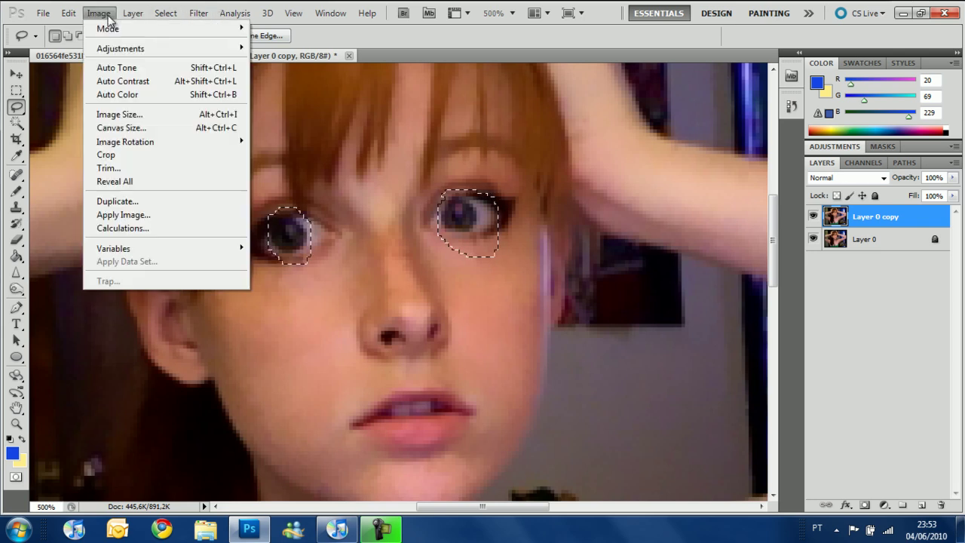
mouse_move(170, 47)
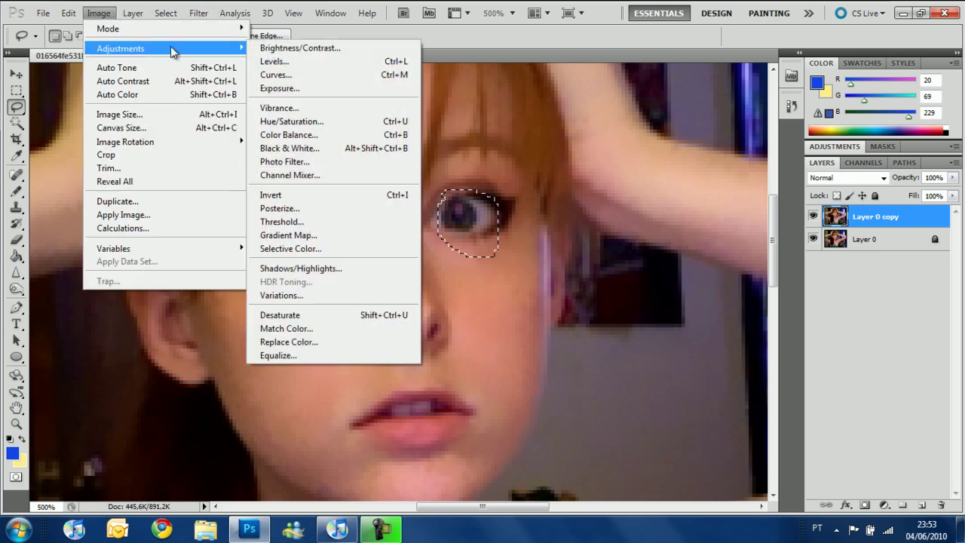
left_click(313, 129)
left_click_drag(688, 247, 631, 254)
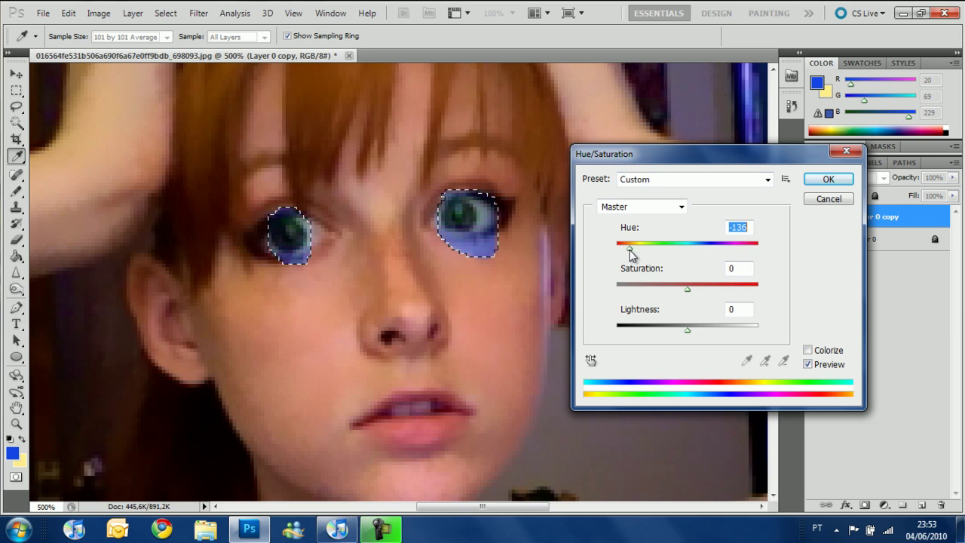
left_click(828, 180)
key("l")
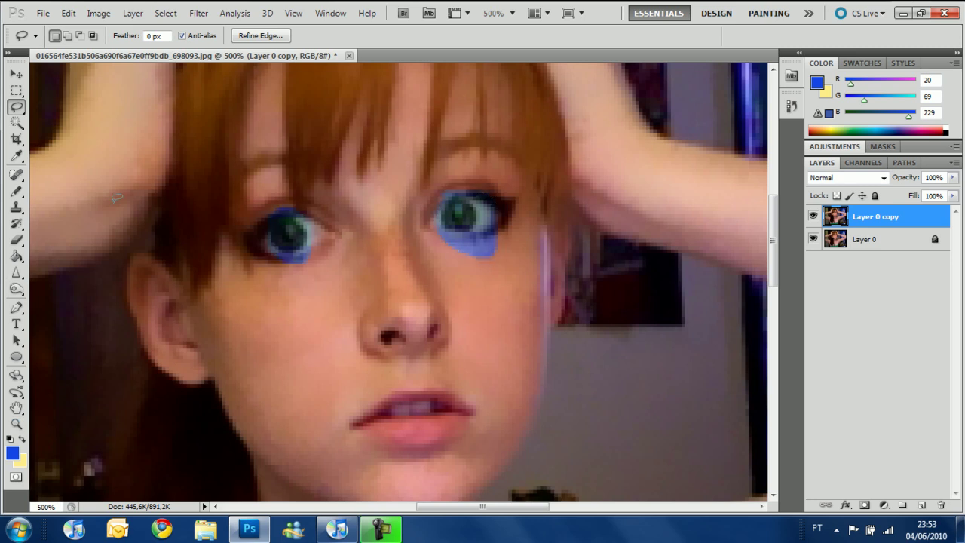
key("ctrl+d")
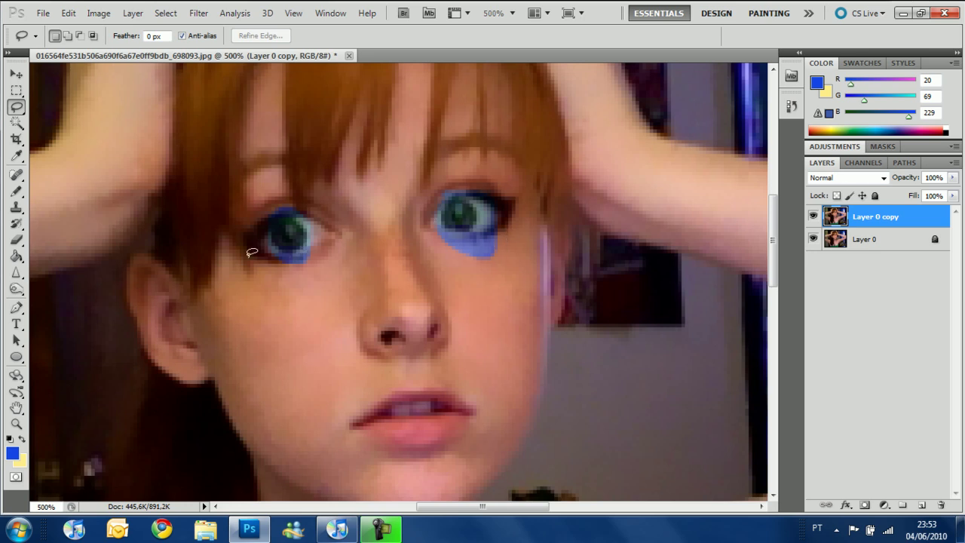
- Erase the recoloured skin around both eyes on the duplicated layer with the 6 px Eraser
left_click(15, 240)
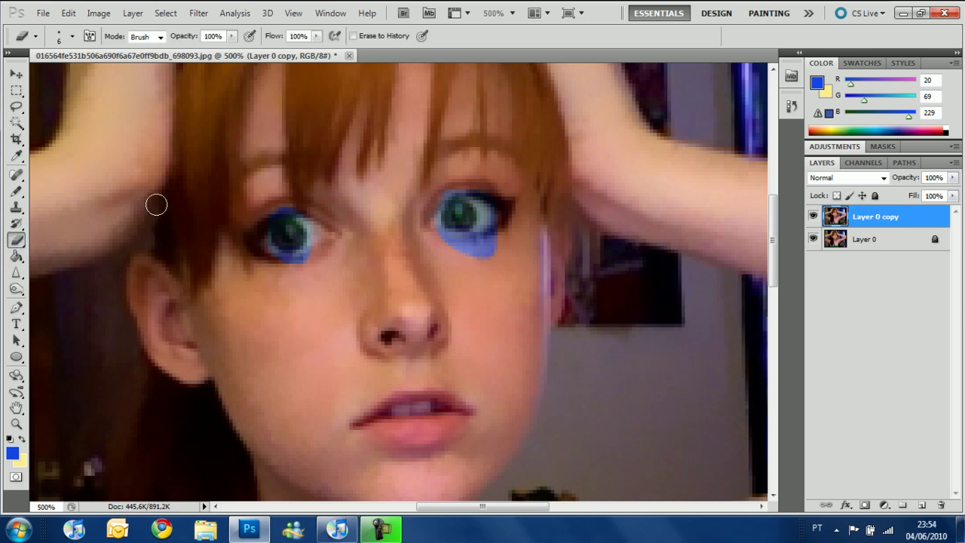
mouse_move(519, 247)
left_mouse_down()
mouse_move(413, 254)
mouse_move(498, 242)
mouse_move(431, 245)
mouse_move(422, 233)
mouse_move(469, 249)
left_mouse_up()
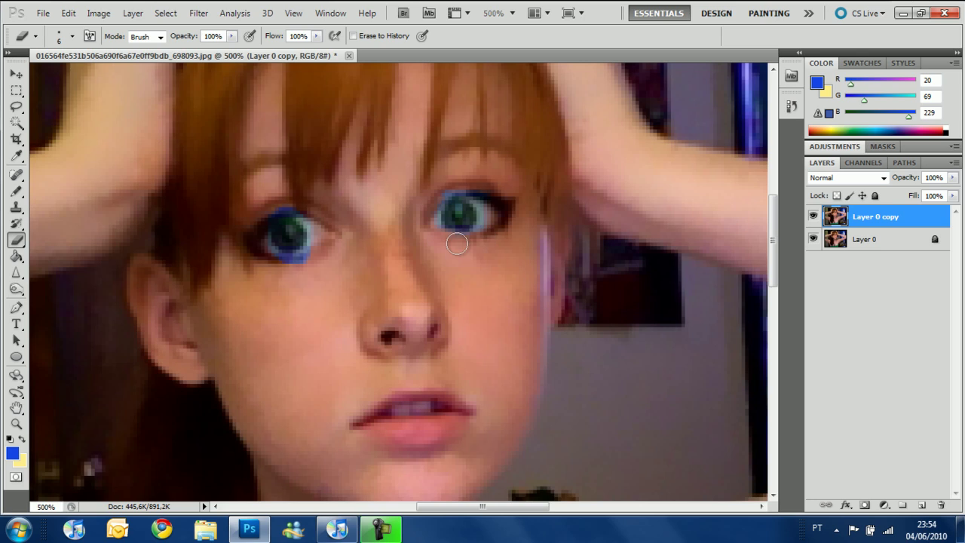
left_click(393, 125)
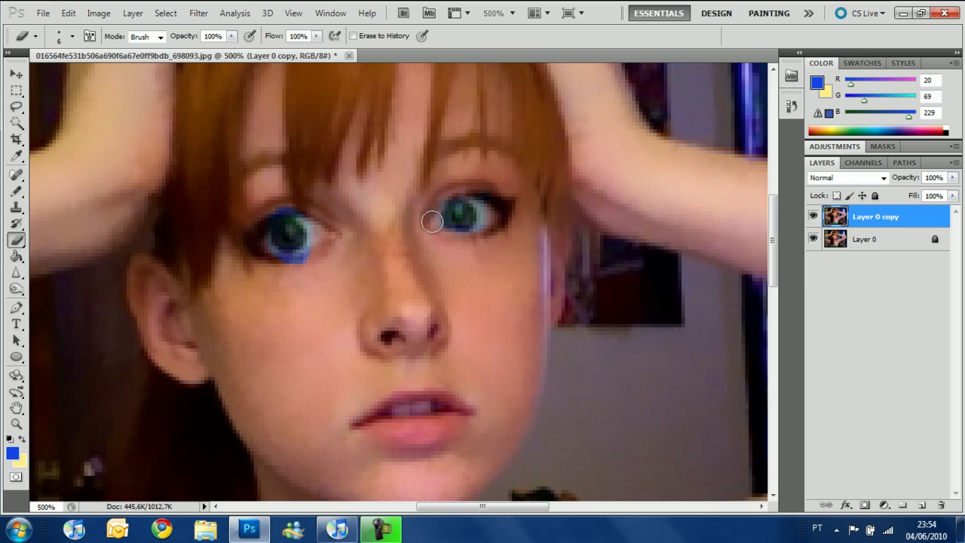
mouse_move(327, 263)
left_mouse_down()
mouse_move(270, 260)
mouse_move(256, 245)
mouse_move(275, 202)
mouse_move(306, 204)
mouse_move(321, 225)
mouse_move(309, 259)
mouse_move(260, 254)
mouse_move(271, 205)
mouse_move(297, 205)
mouse_move(244, 229)
mouse_move(259, 254)
left_mouse_up()
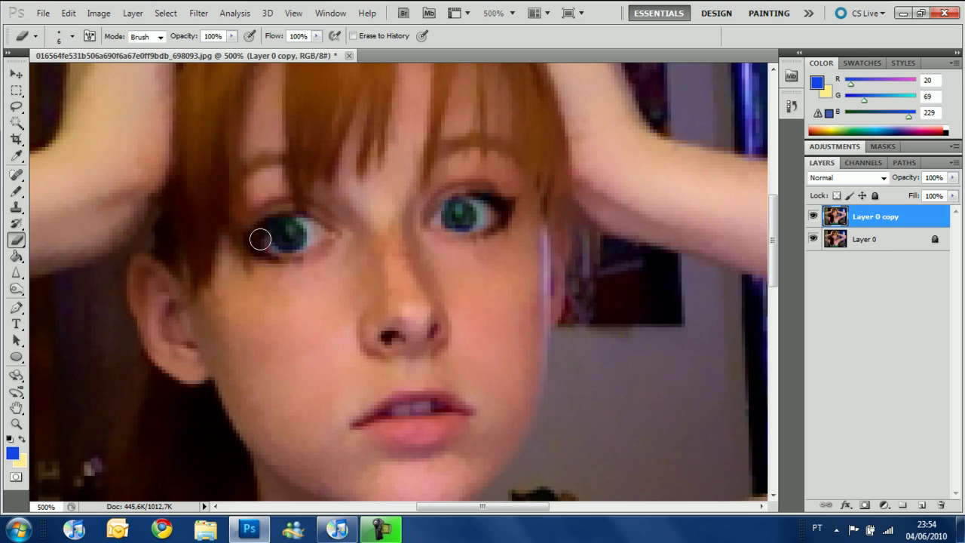
- Return the view to 100% and create a new empty layer above the duplicate
left_click(16, 424)
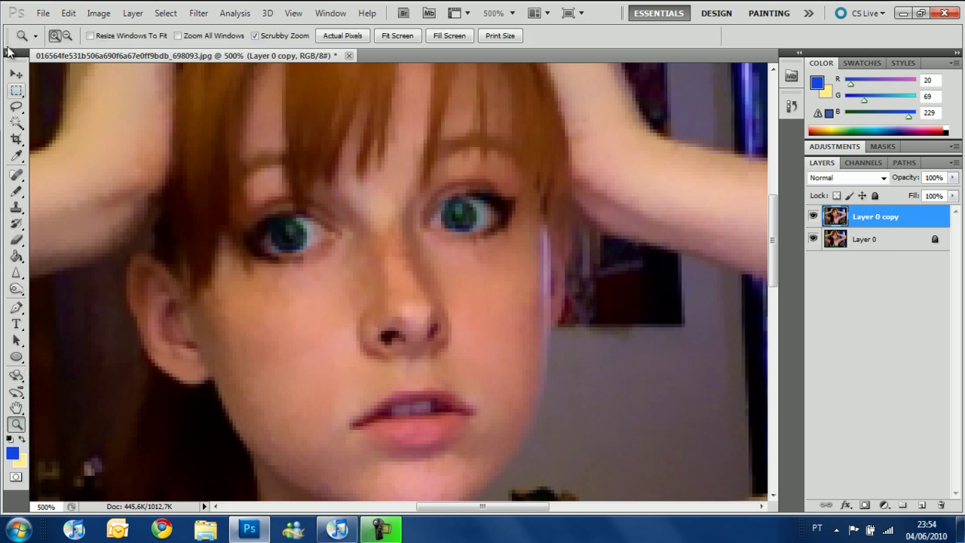
left_click(294, 265, "alt")
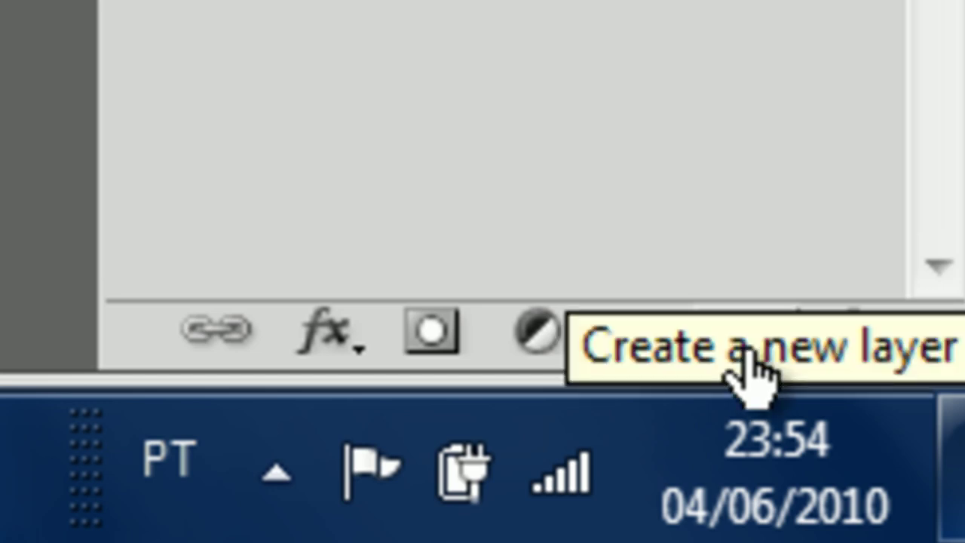
left_click(746, 350)
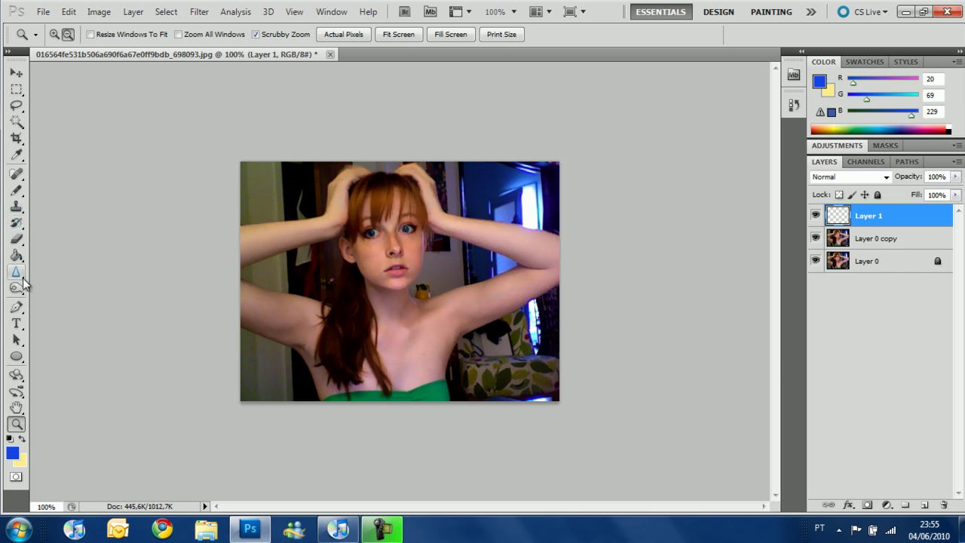
- Paint over the woman's ponytail on the new layer using a 50 px brush in near-white #fafbfd
left_click_drag(17, 189, 48, 190)
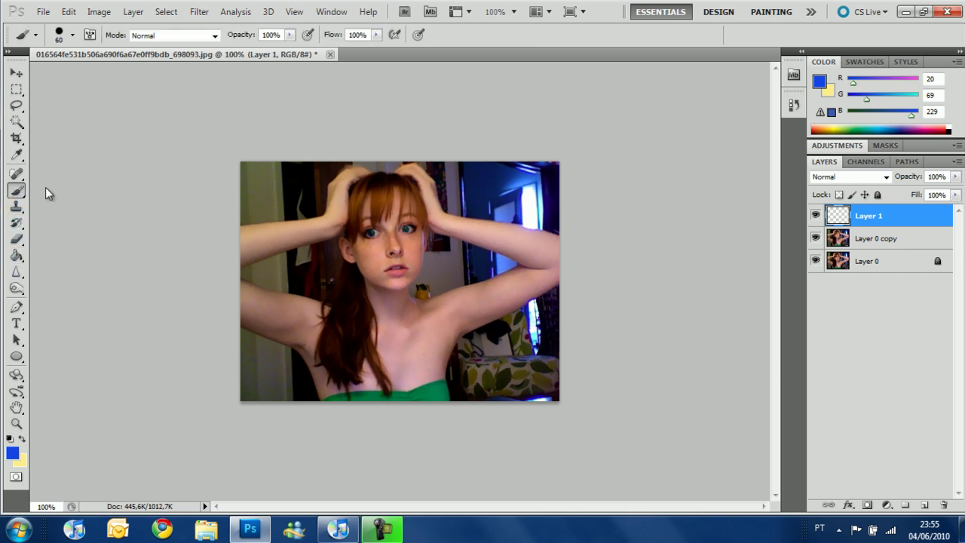
key("bracketleft")
left_click(12, 452)
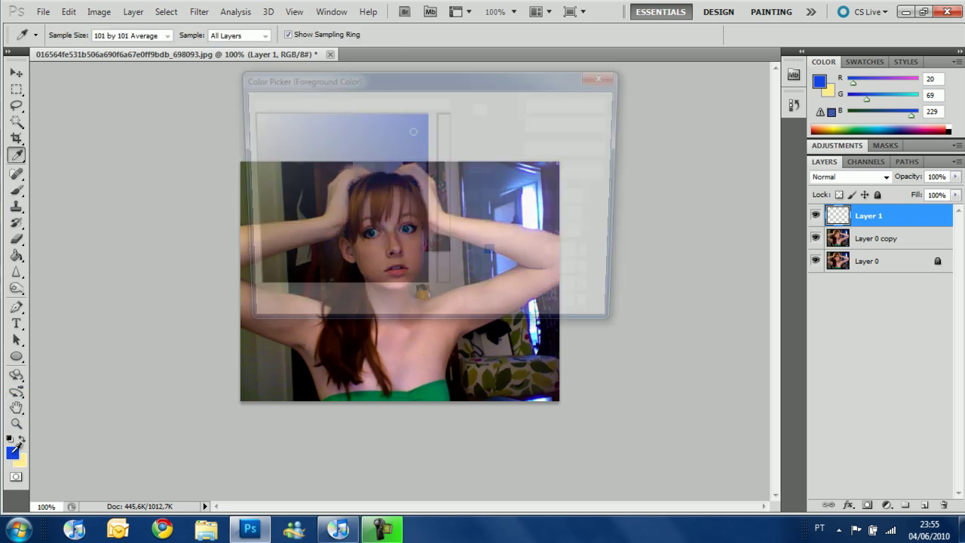
left_click(249, 112)
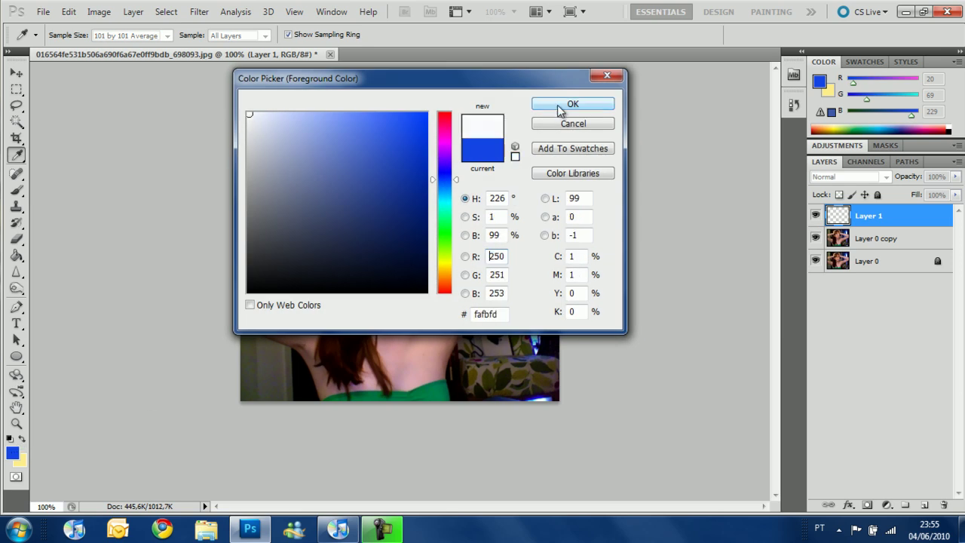
left_click(544, 103)
mouse_move(348, 285)
left_mouse_down()
mouse_move(331, 347)
mouse_move(343, 367)
mouse_move(355, 310)
mouse_move(360, 352)
mouse_move(380, 378)
left_mouse_up()
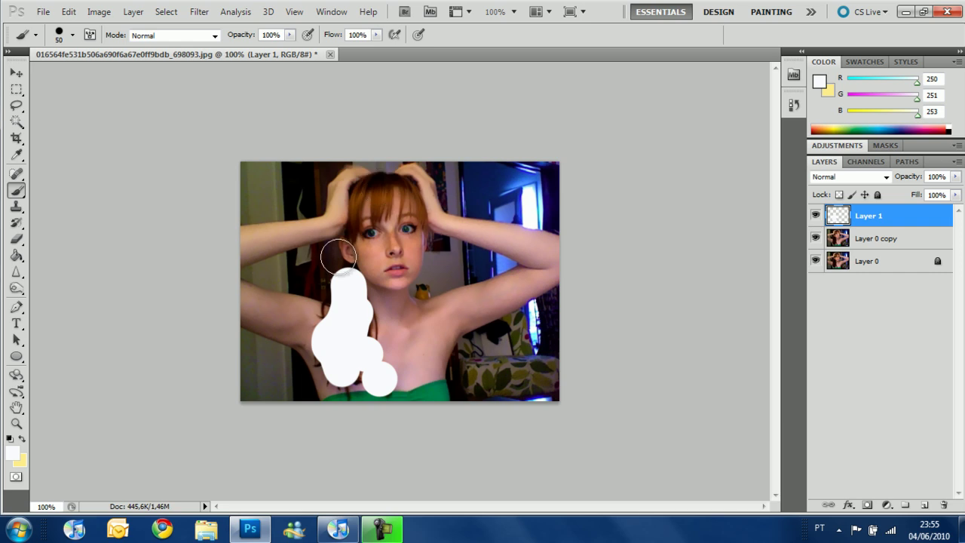
mouse_move(357, 364)
left_mouse_down()
mouse_move(358, 336)
mouse_move(341, 320)
mouse_move(348, 283)
left_mouse_up()
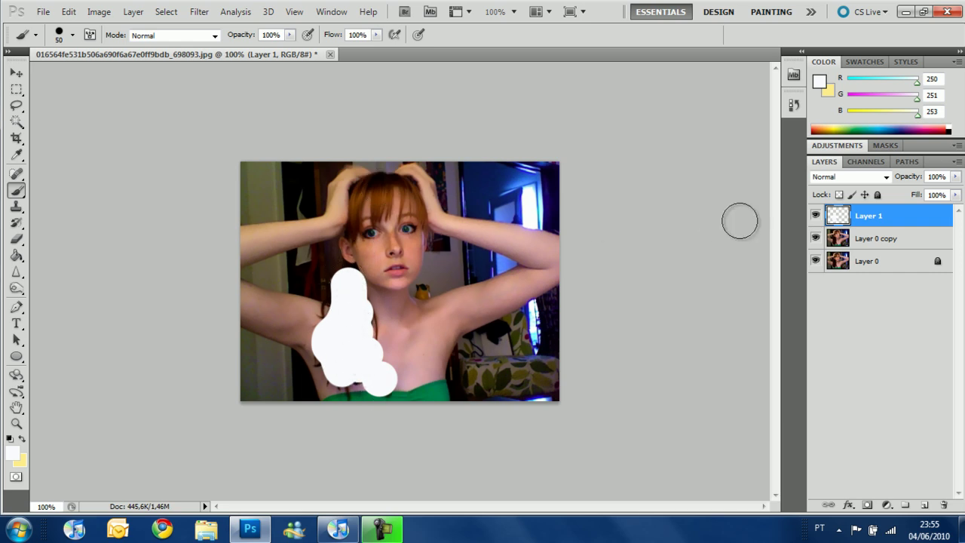
- Set the white paint layer's blend mode to Overlay
left_click(874, 176)
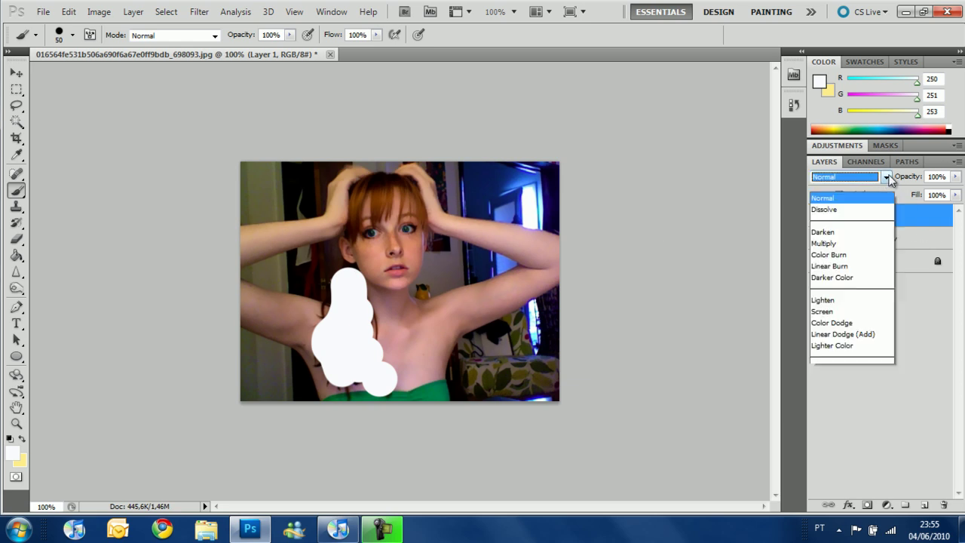
key("Escape")
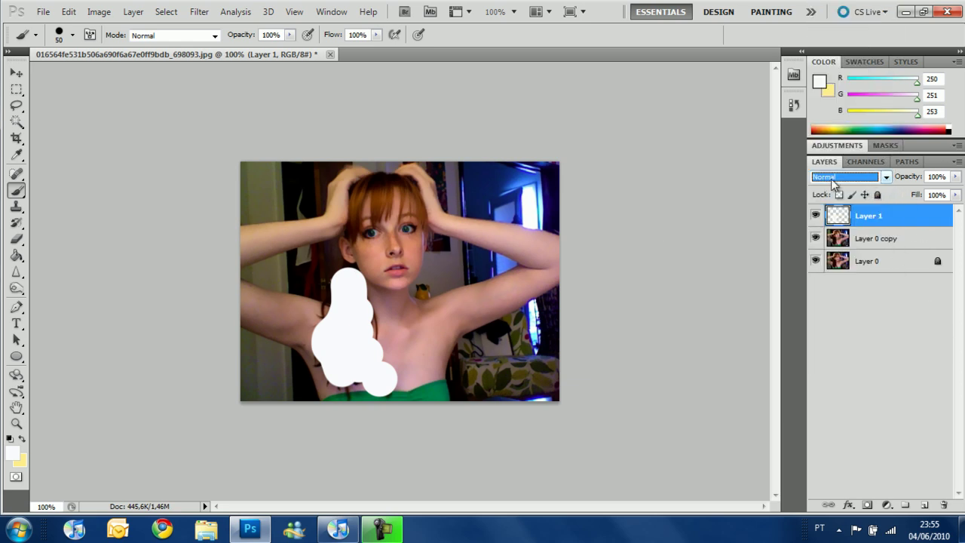
left_click(883, 178)
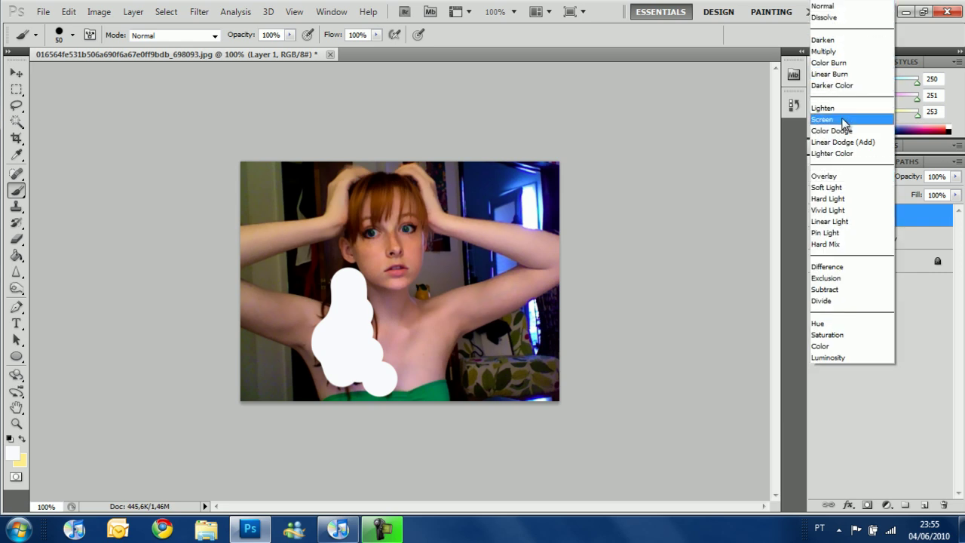
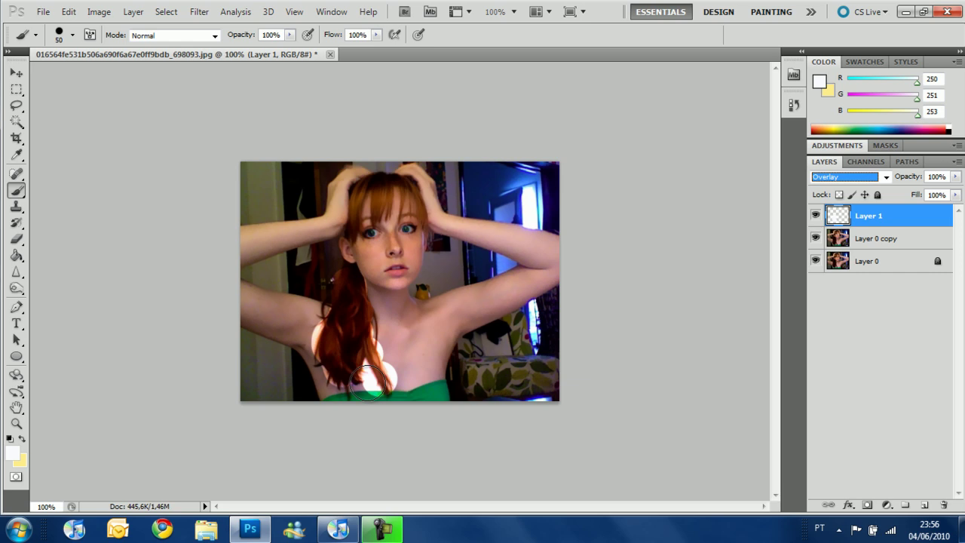
- Try the Soft Light, Lighten, Multiply and Pin Light blend modes on the white paint layer
left_click(886, 177)
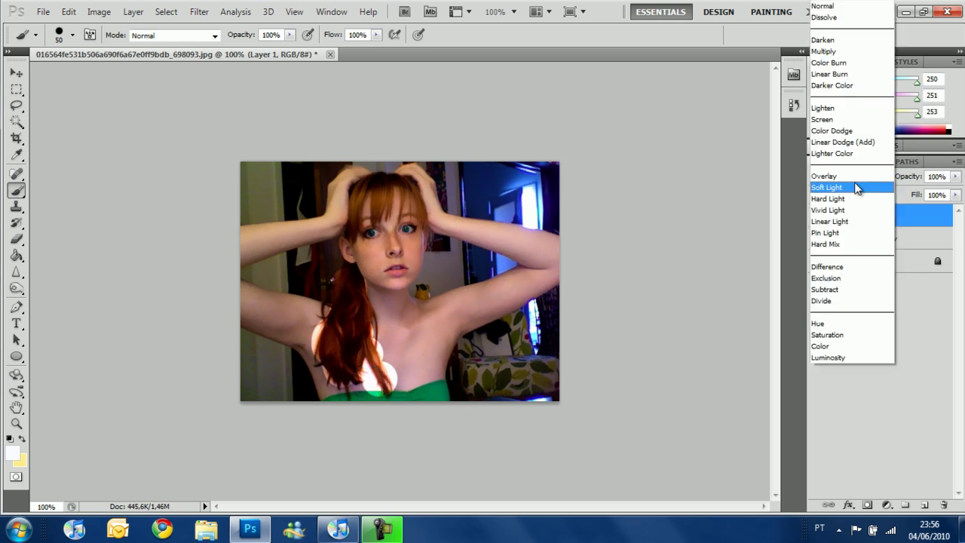
left_click(842, 188)
left_click(860, 176)
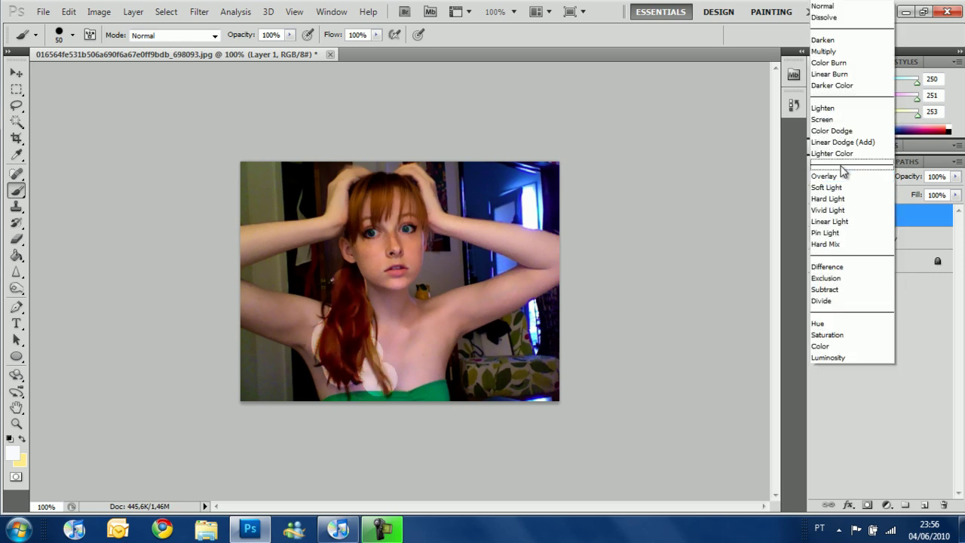
left_click(838, 109)
left_click(839, 177)
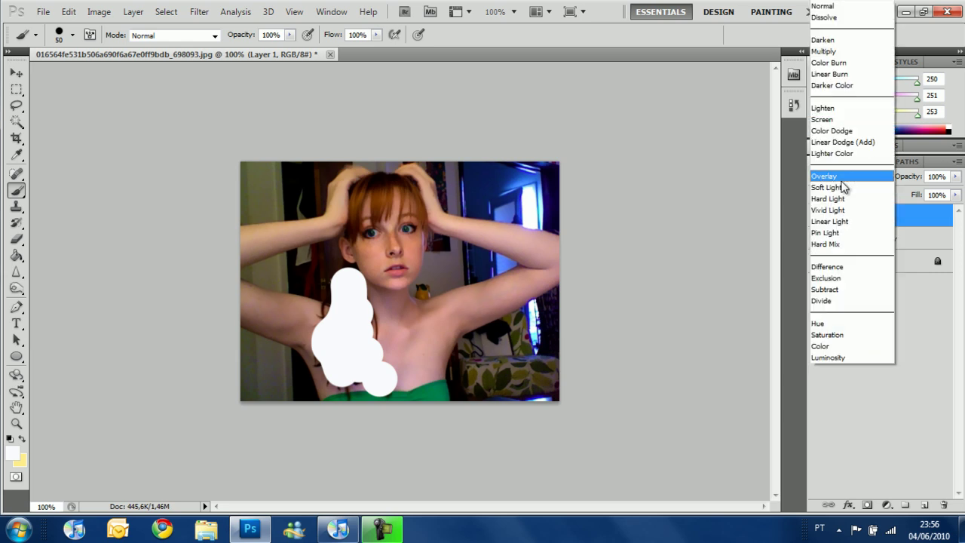
left_click(828, 51)
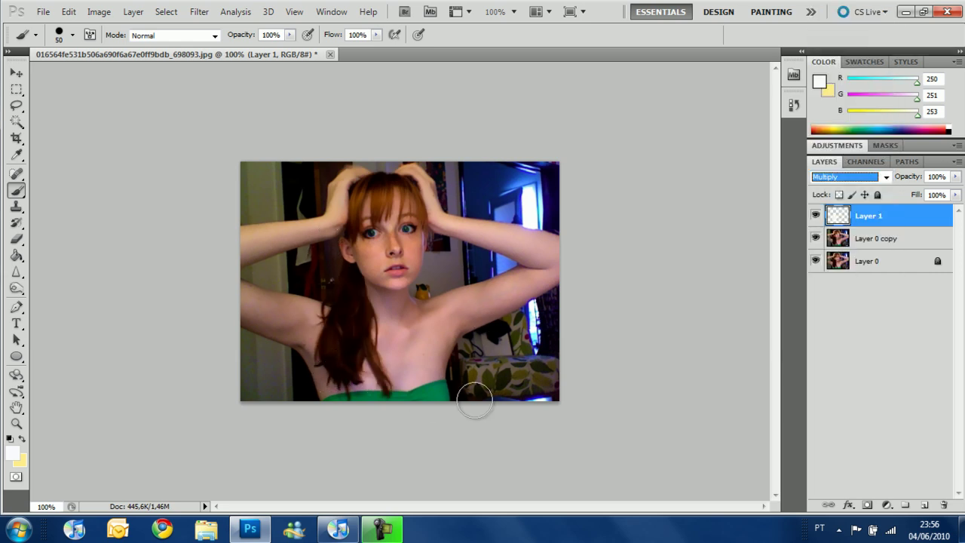
left_click(884, 178)
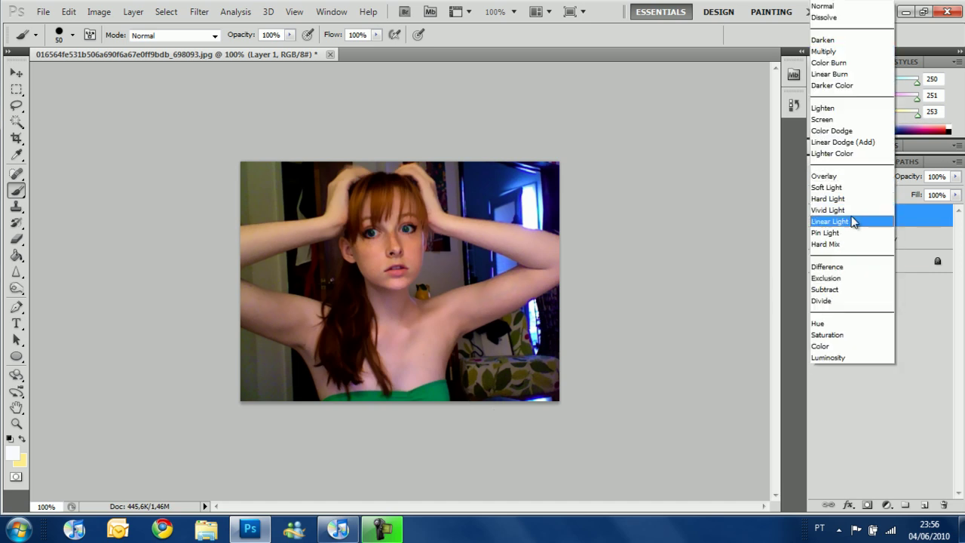
left_click(824, 233)
left_click_drag(380, 377, 348, 287)
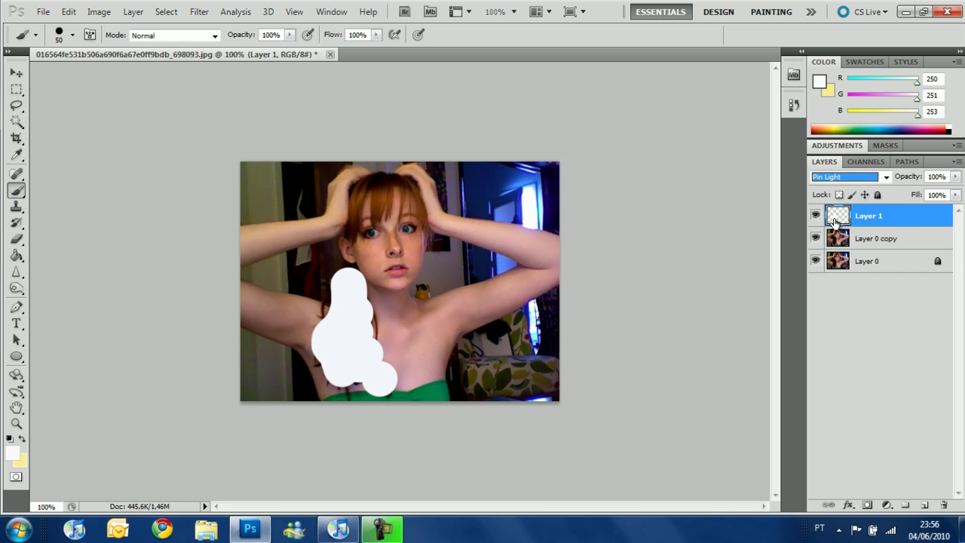
- Set the foreground colour to blue (RGB 28, 65, 185) and paint a curved 50 px stroke from the mouth over the shoulder and raised arm
left_click(819, 82)
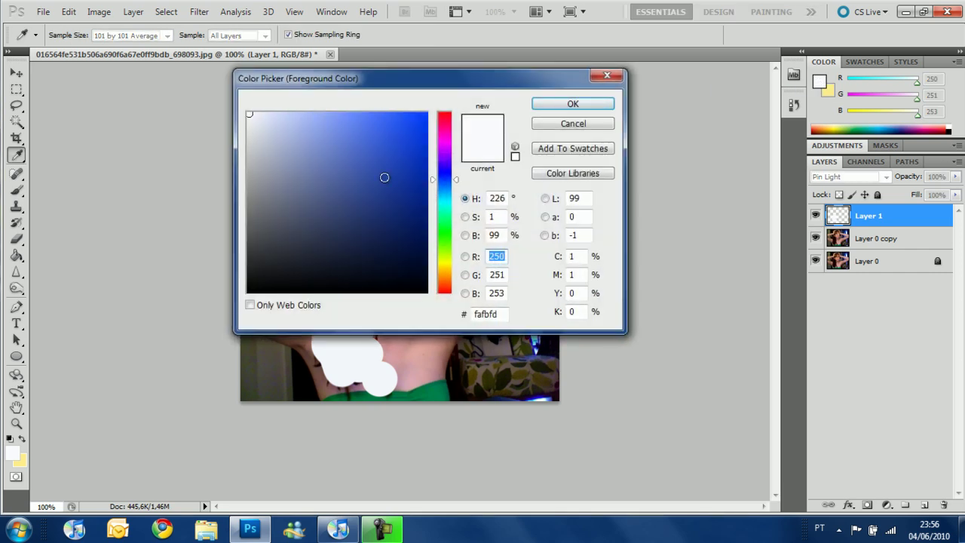
left_click(400, 161)
left_click(570, 102)
mouse_move(500, 193)
left_mouse_down()
mouse_move(498, 264)
mouse_move(395, 309)
mouse_move(441, 328)
mouse_move(498, 219)
left_mouse_up()
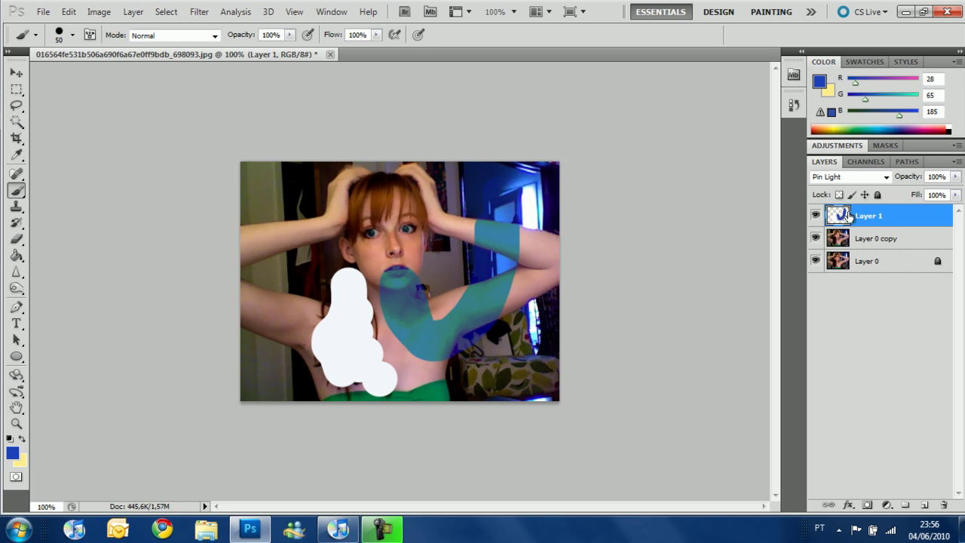
- Set the paint layer's blend mode to Normal and desaturate its paint using Hue/Saturation with Saturation at -100
left_click(883, 178)
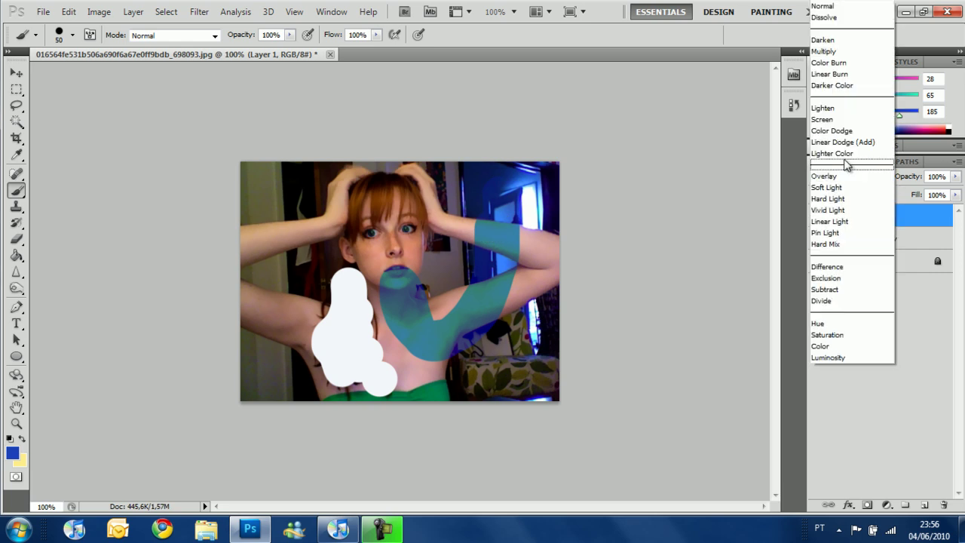
left_click(821, 9)
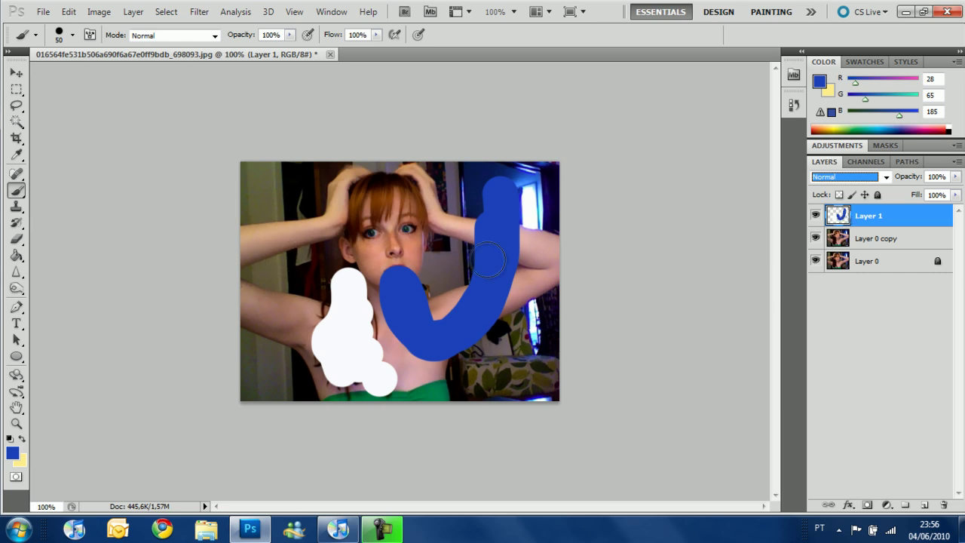
left_click(99, 11)
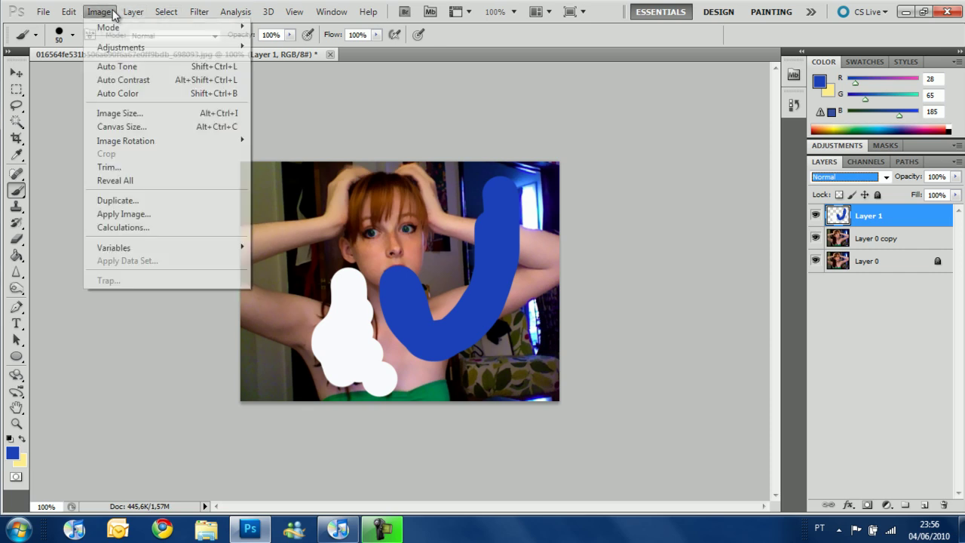
mouse_move(114, 50)
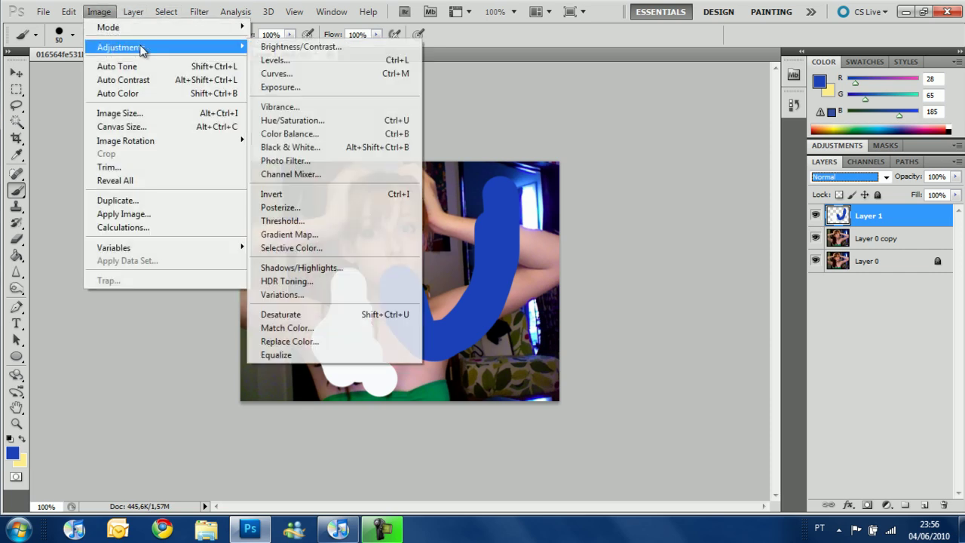
left_click(323, 120)
left_click_drag(689, 288, 569, 289)
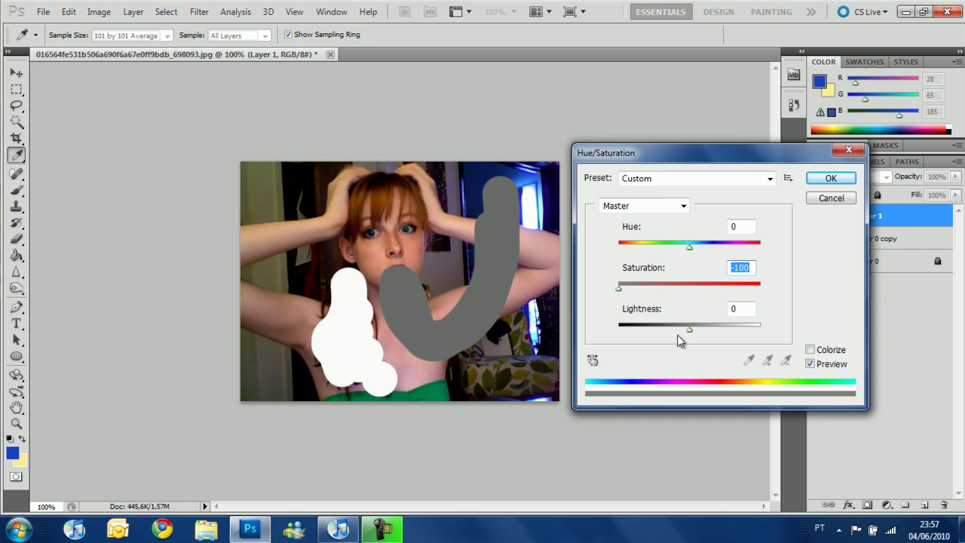
left_click(836, 179)
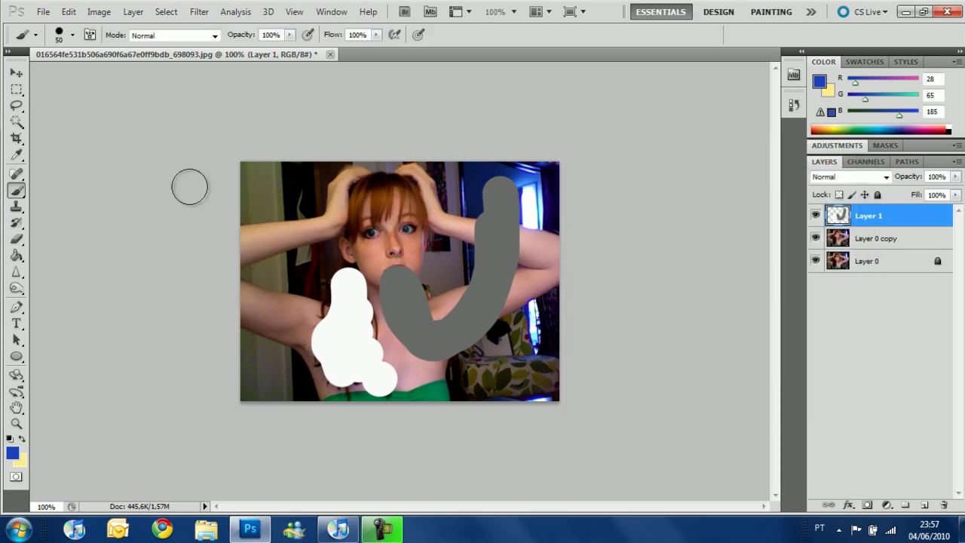
- Erase all the paint on Layer 1 with the Eraser enlarged to 175 px, and toggle the layer's visibility to check it
left_click(16, 239)
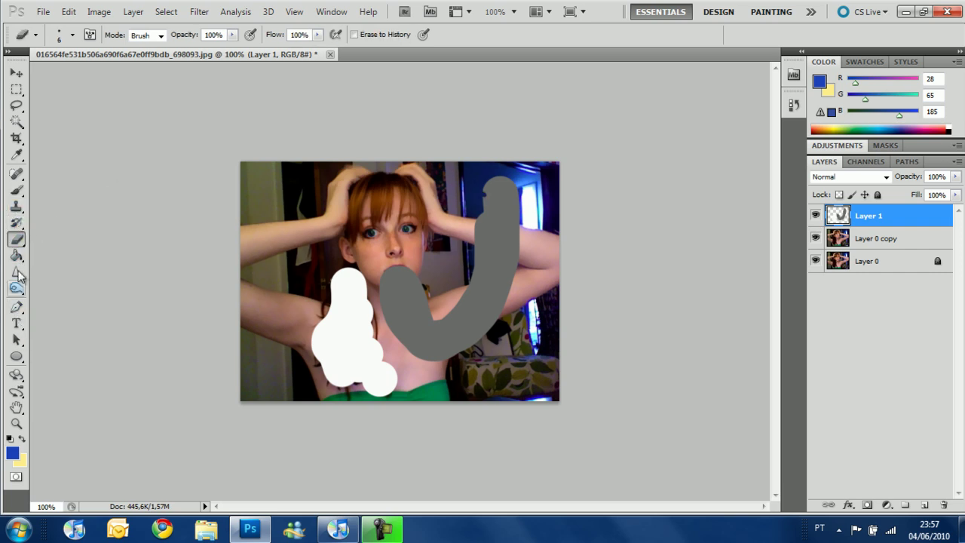
key("bracketright")
key("bracketright")
key("bracketright")
key("bracketright")
key("bracketright")
key("bracketright")
key("bracketright")
key("bracketright")
key("bracketright")
key("bracketright")
key("bracketright")
key("bracketright")
key("bracketright")
key("bracketright")
key("bracketright")
mouse_move(347, 301)
left_mouse_down()
mouse_move(354, 343)
mouse_move(473, 315)
left_mouse_up()
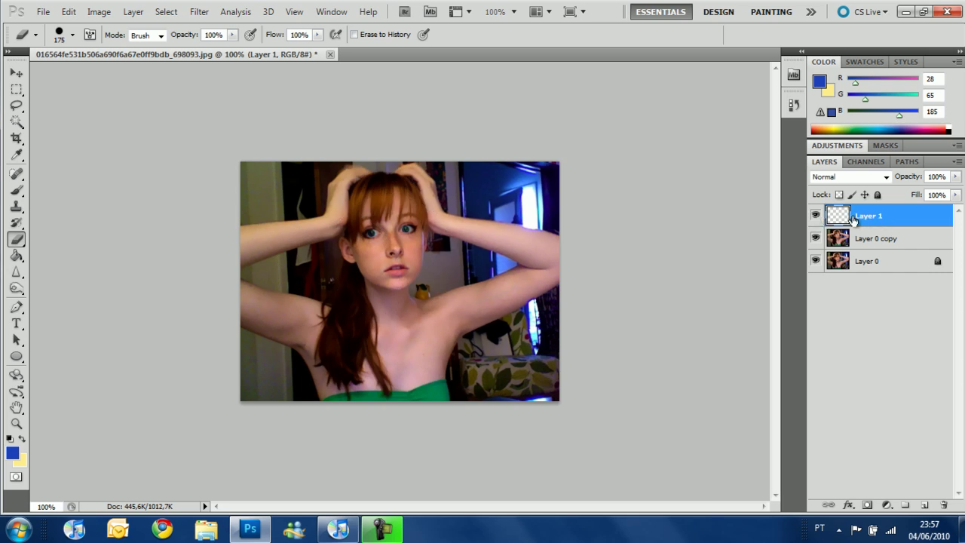
left_click(814, 216)
left_click(815, 216)
- Paint a horizontal blue stroke across the chin on Layer 1 with the 50 px brush, and toggle the layer off and on
left_click(17, 191)
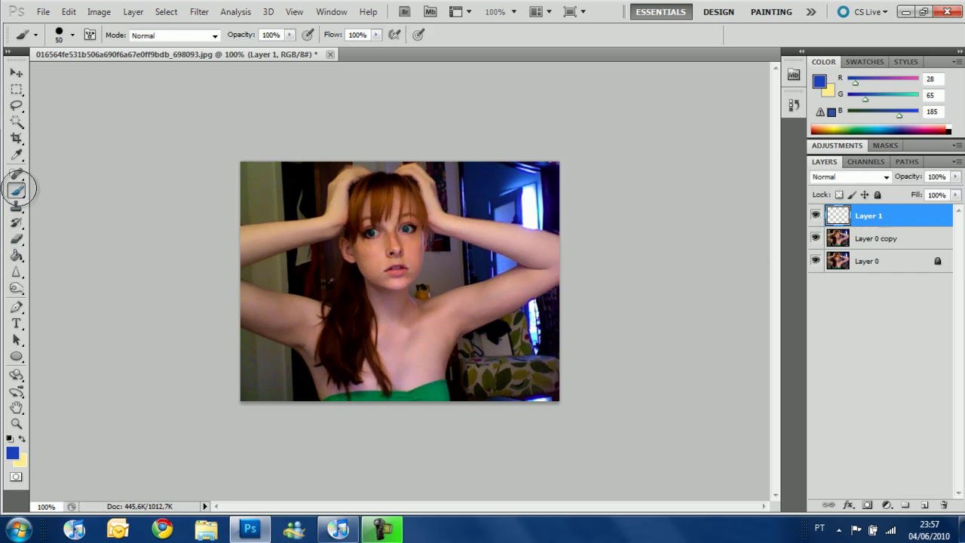
left_click_drag(317, 277, 476, 280)
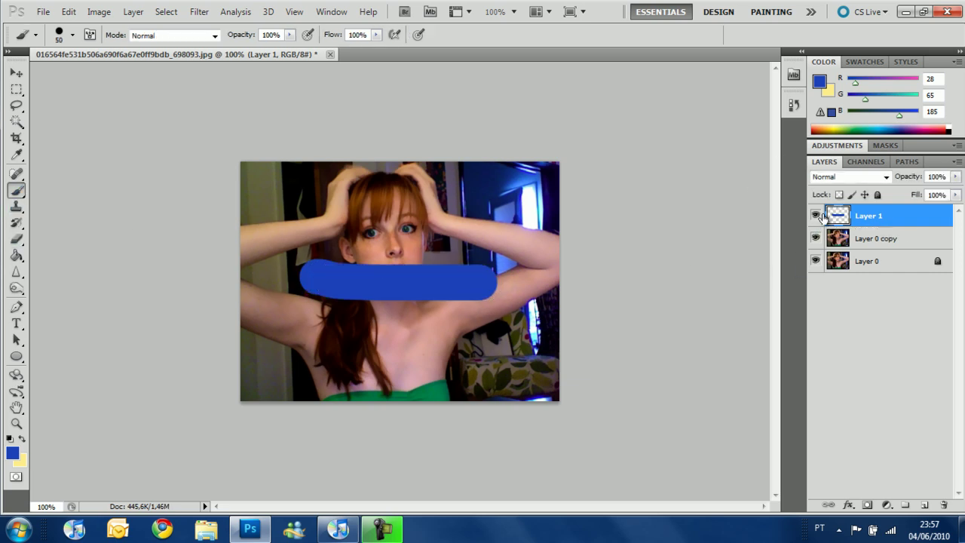
left_click(815, 217)
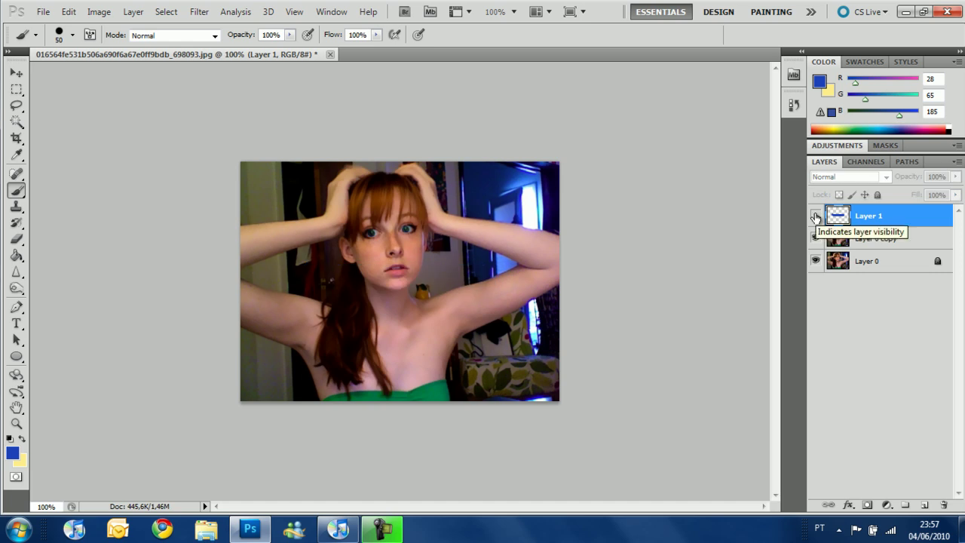
left_click(815, 216)
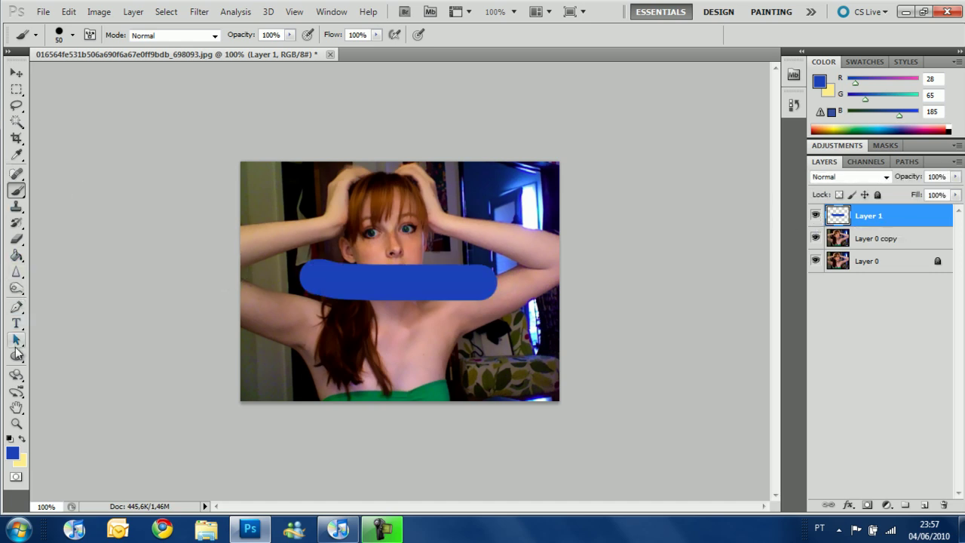
- Erase the blue stroke from Layer 1 with the 175 px Eraser
left_click(17, 239)
mouse_move(250, 262)
left_mouse_down()
mouse_move(297, 277)
mouse_move(522, 281)
left_mouse_up()
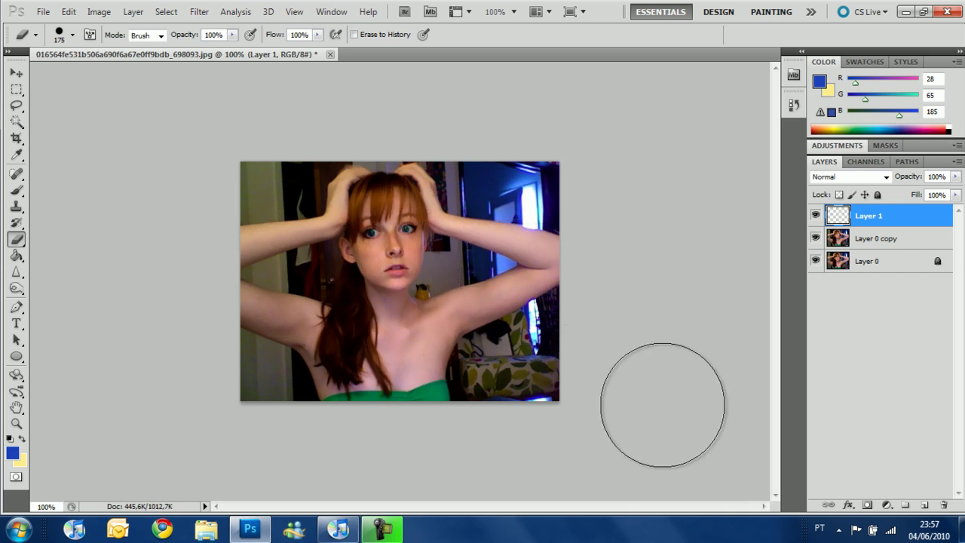